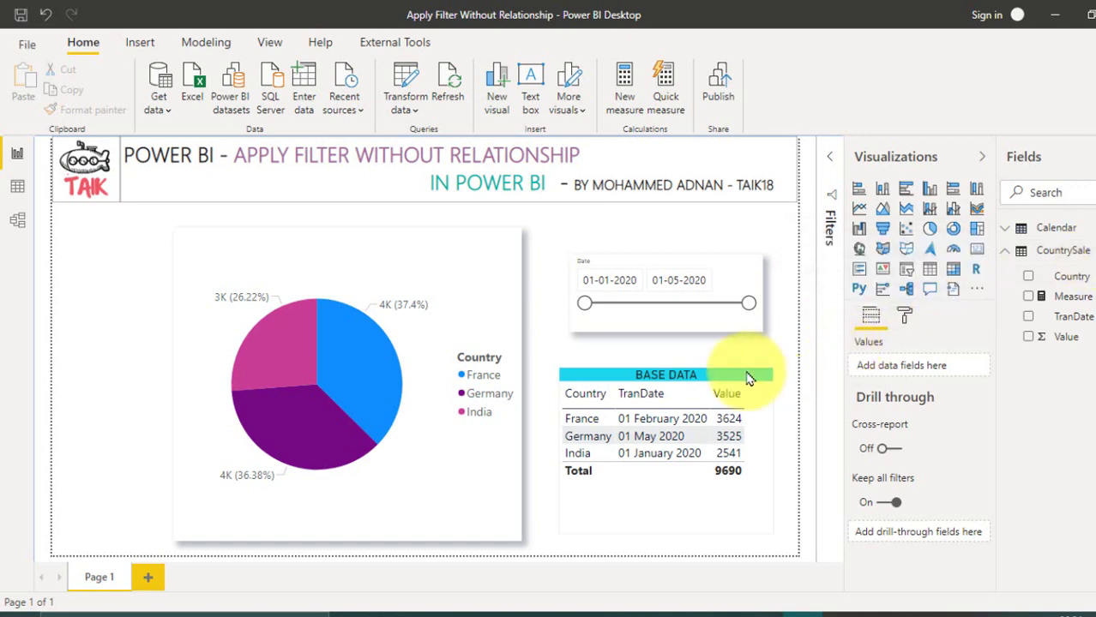
Step: Inspect the BASE DATA table and date slicer, then show the Calendar table's MIN-to-MAX TranDate formula
click(747, 371)
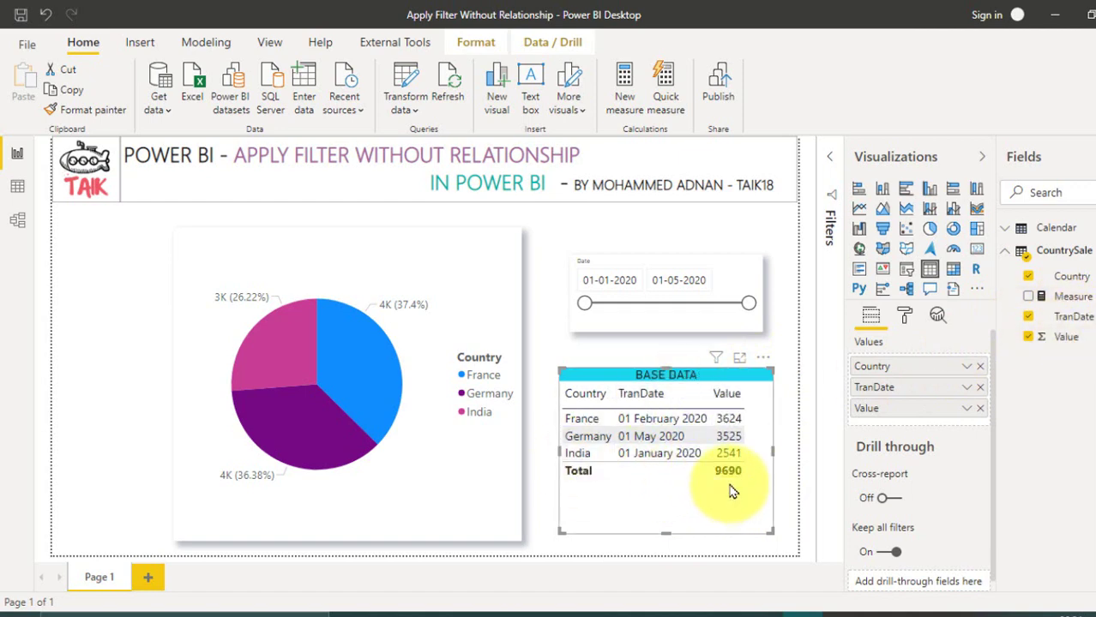
click(719, 267)
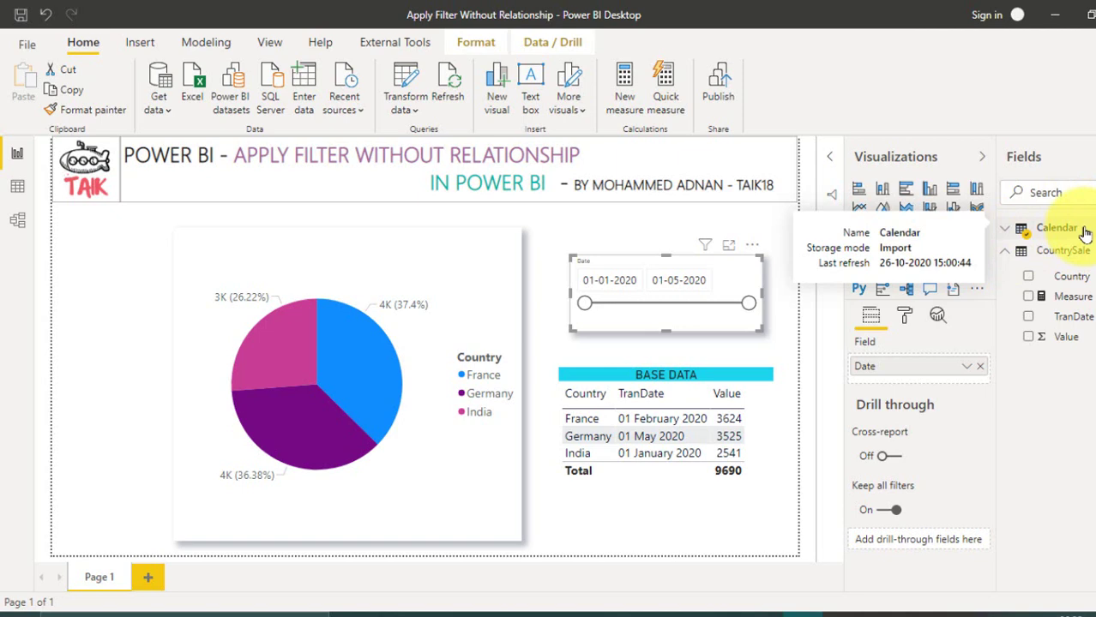
click(1084, 230)
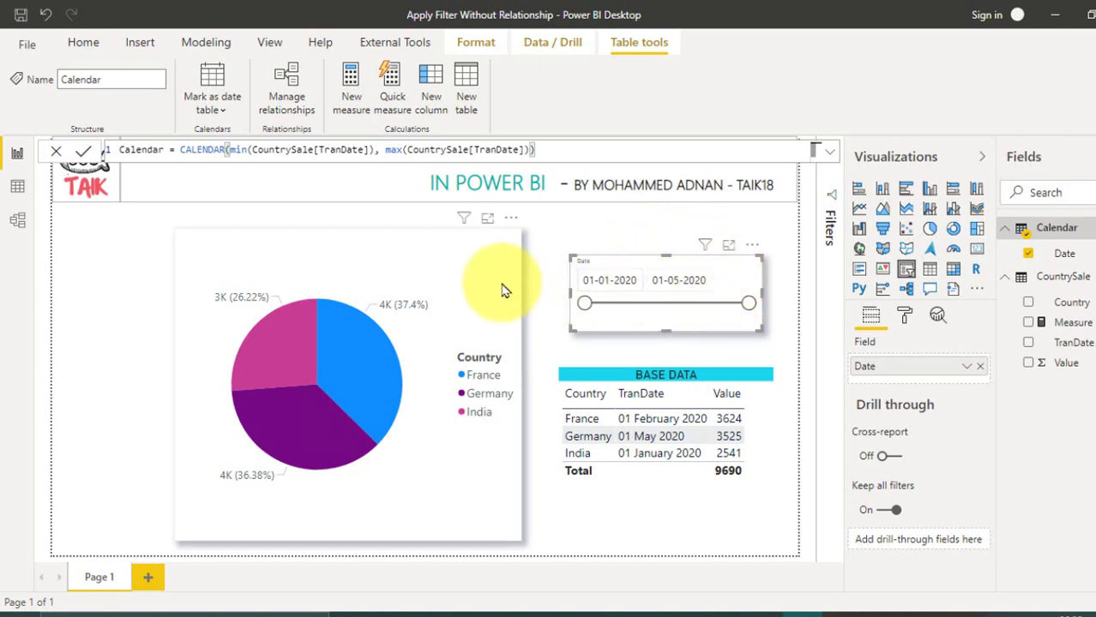
click(287, 77)
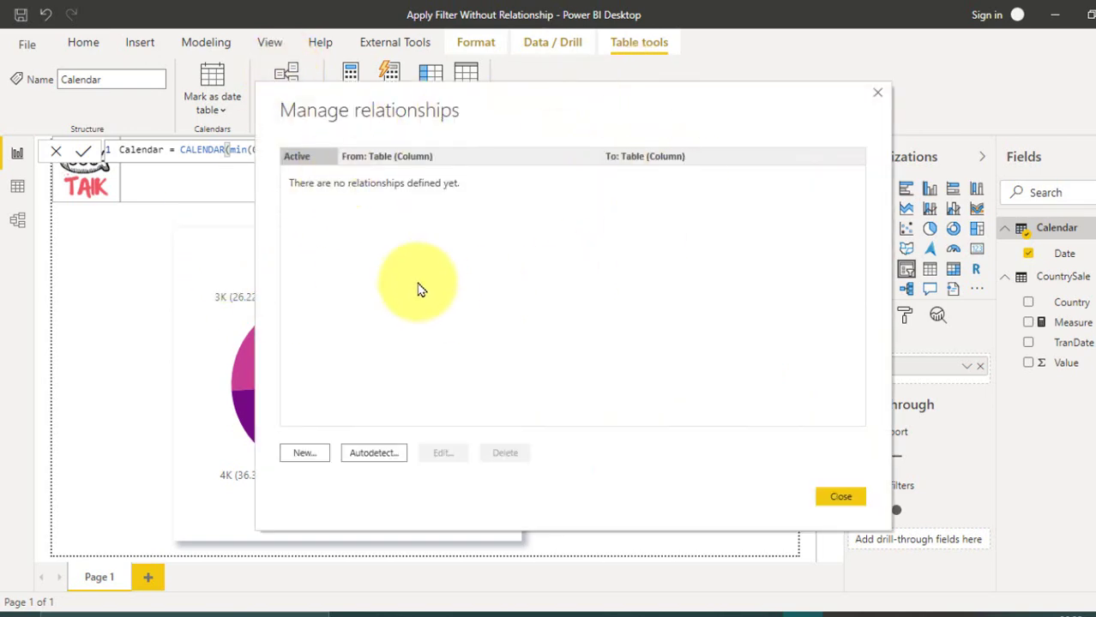
click(836, 494)
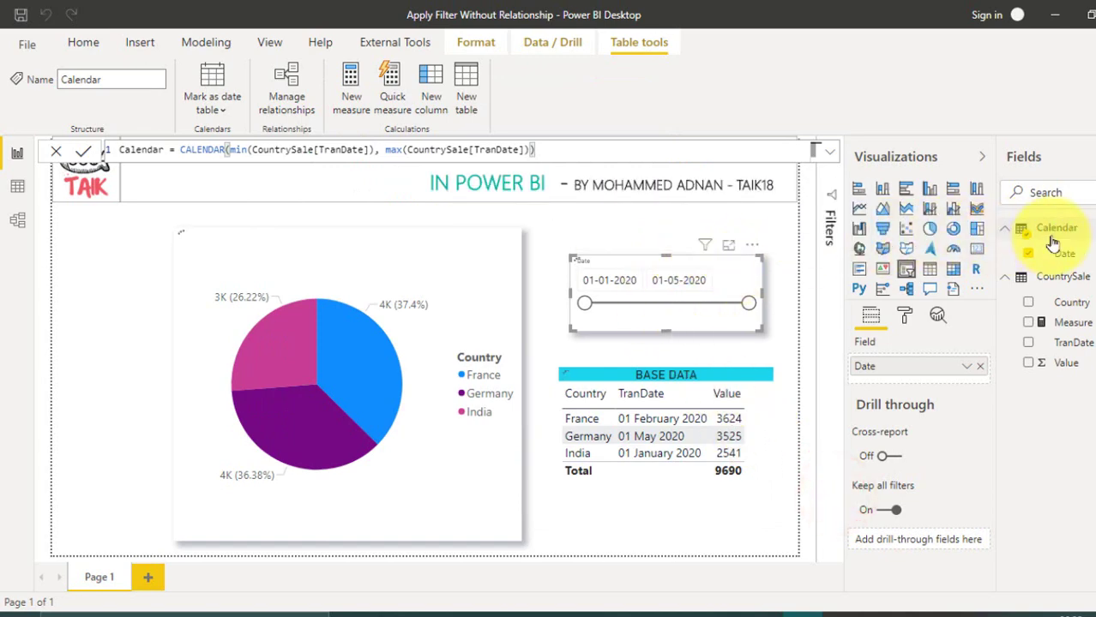
click(476, 248)
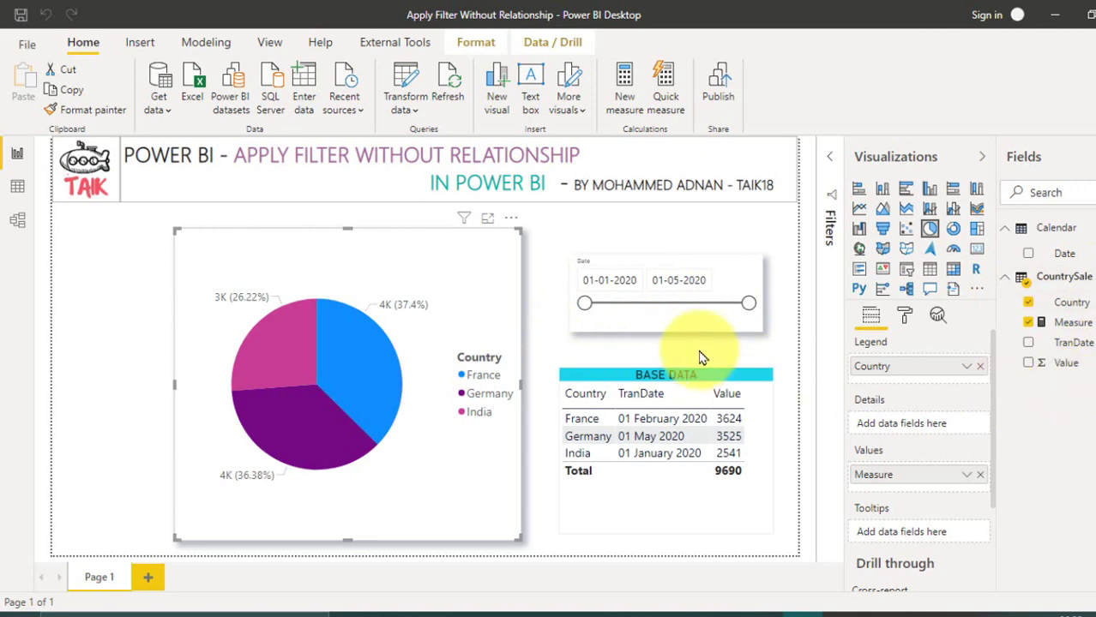
click(708, 370)
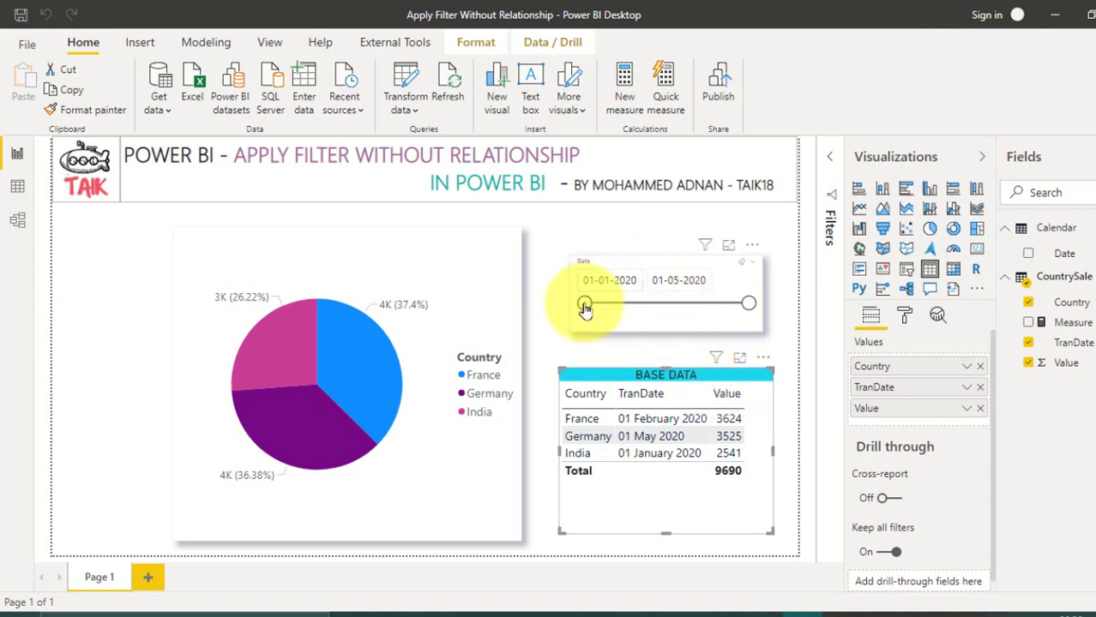
drag(584, 303, 669, 309)
drag(748, 304, 719, 313)
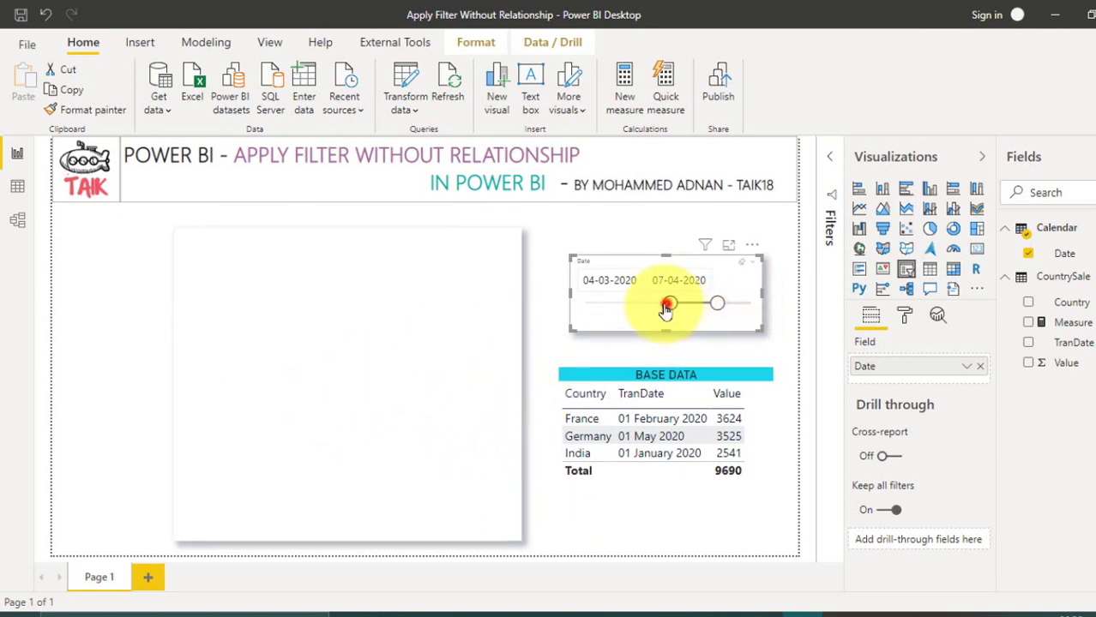
drag(667, 310, 595, 303)
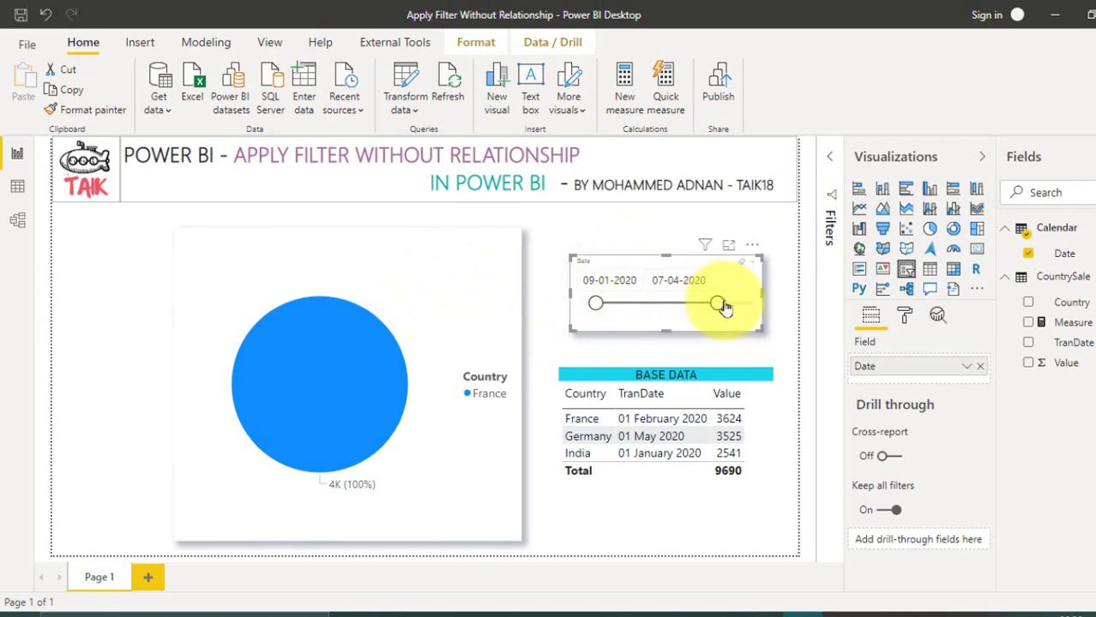
drag(718, 306, 738, 312)
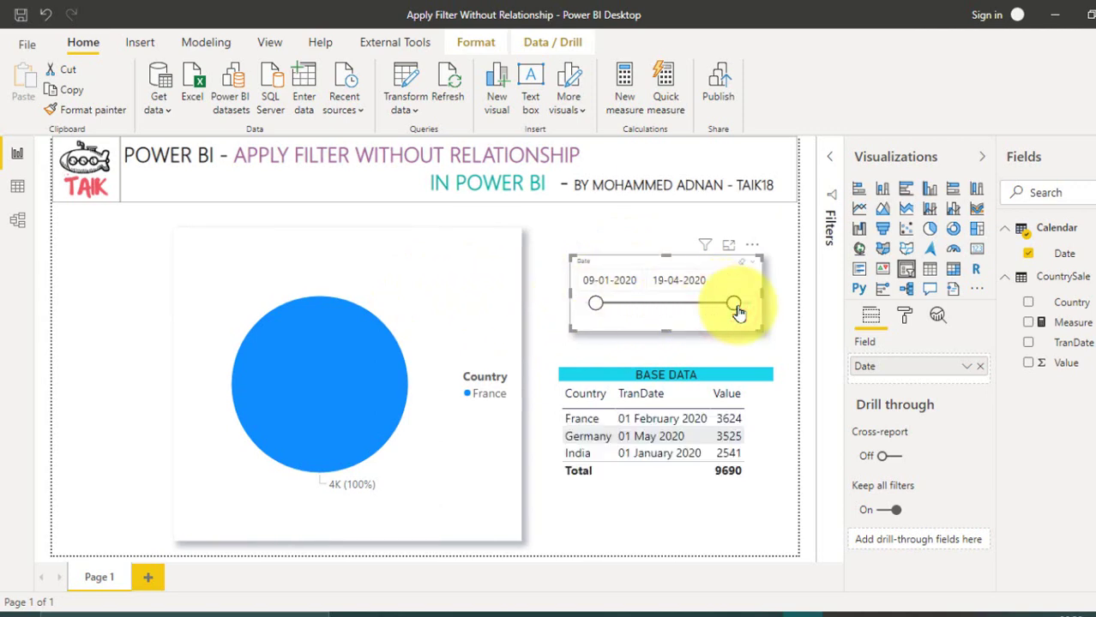
drag(739, 310, 743, 306)
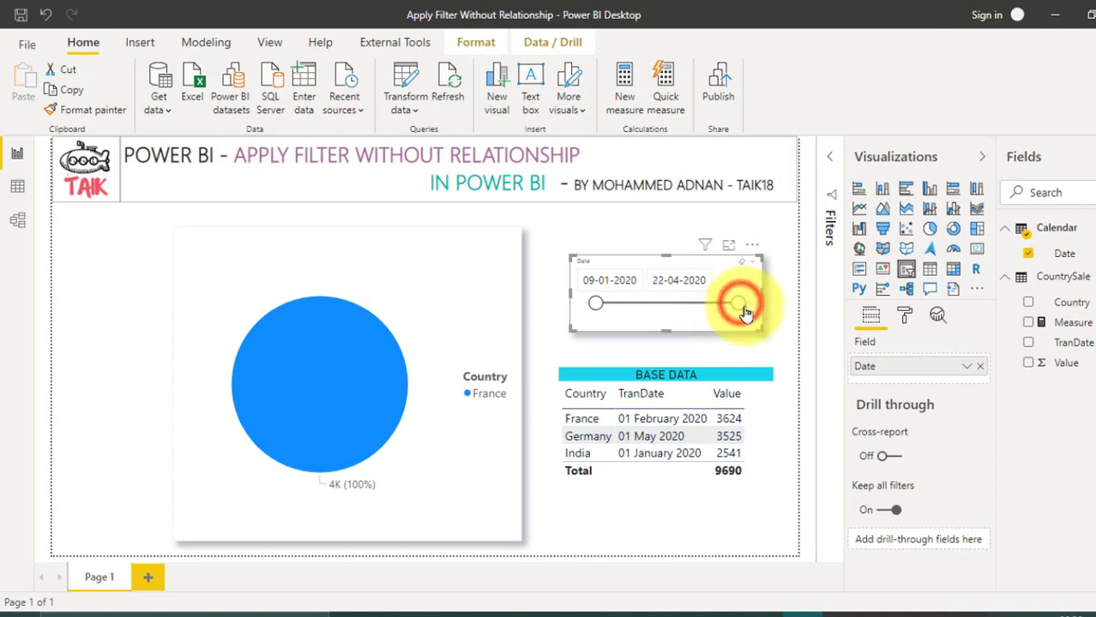
drag(595, 303, 581, 311)
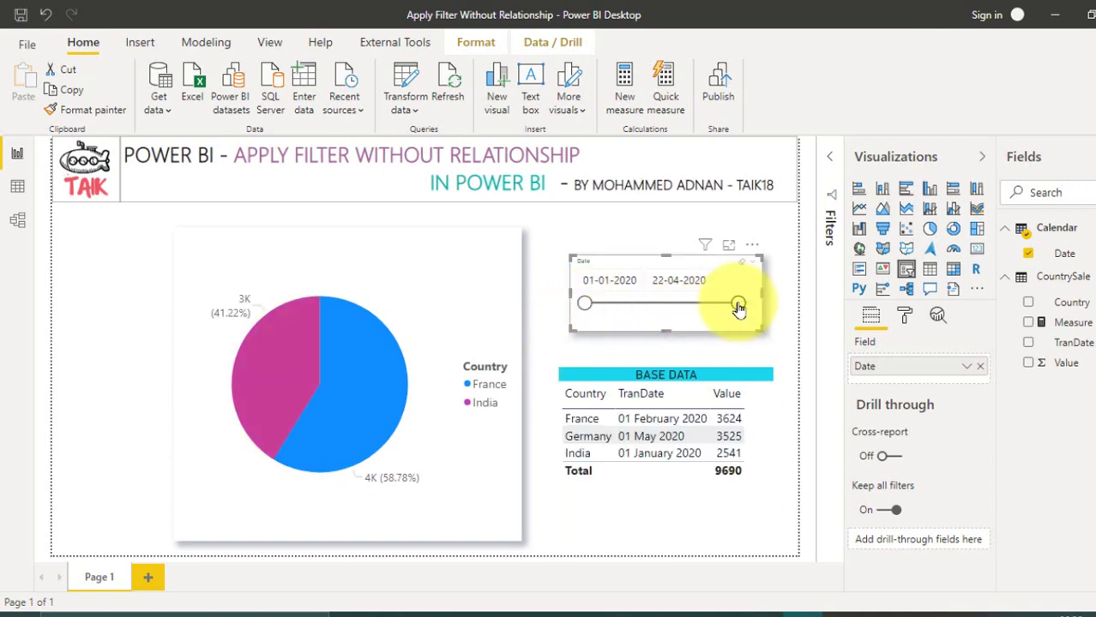
drag(743, 310, 748, 304)
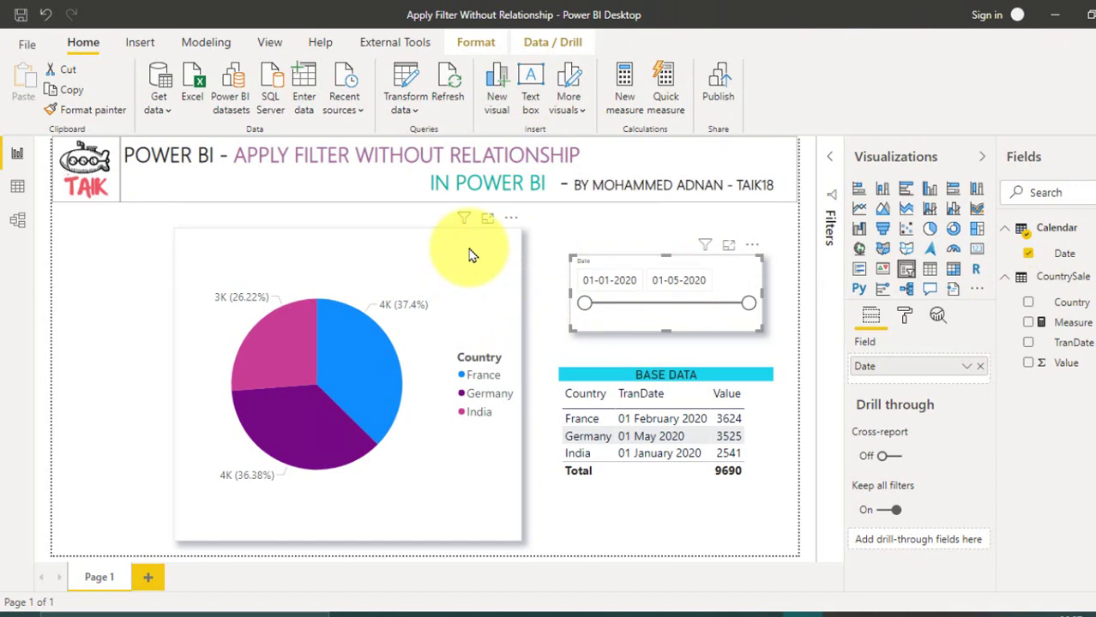
Step: Review the Measure's DAX summing CountrySale Value within Calendar min/max dates, then collapse the formula bar
click(1082, 327)
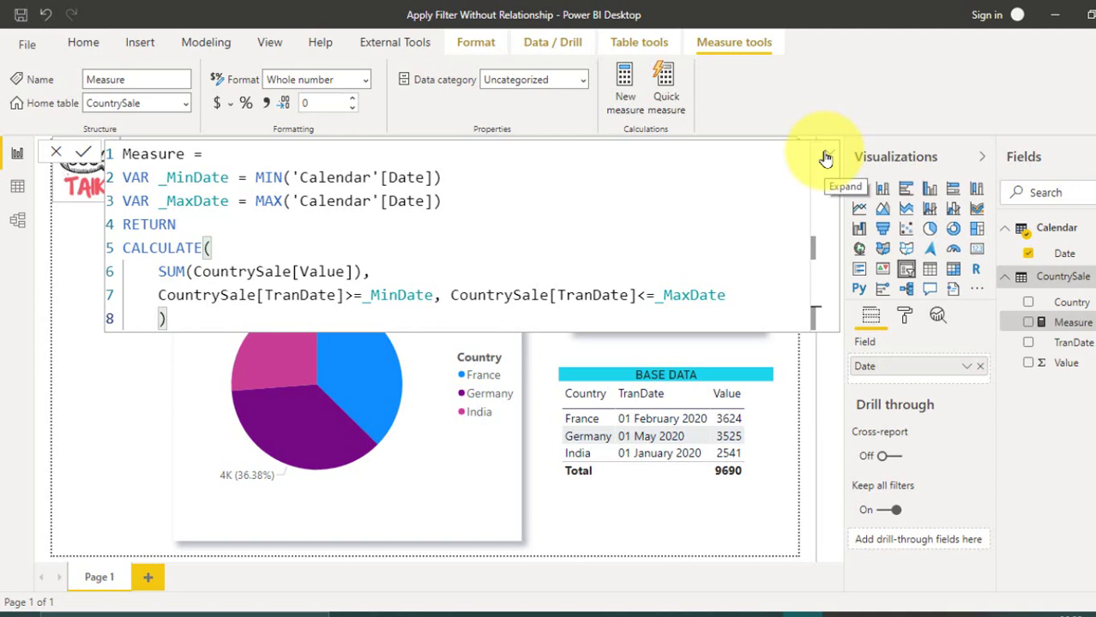
click(826, 157)
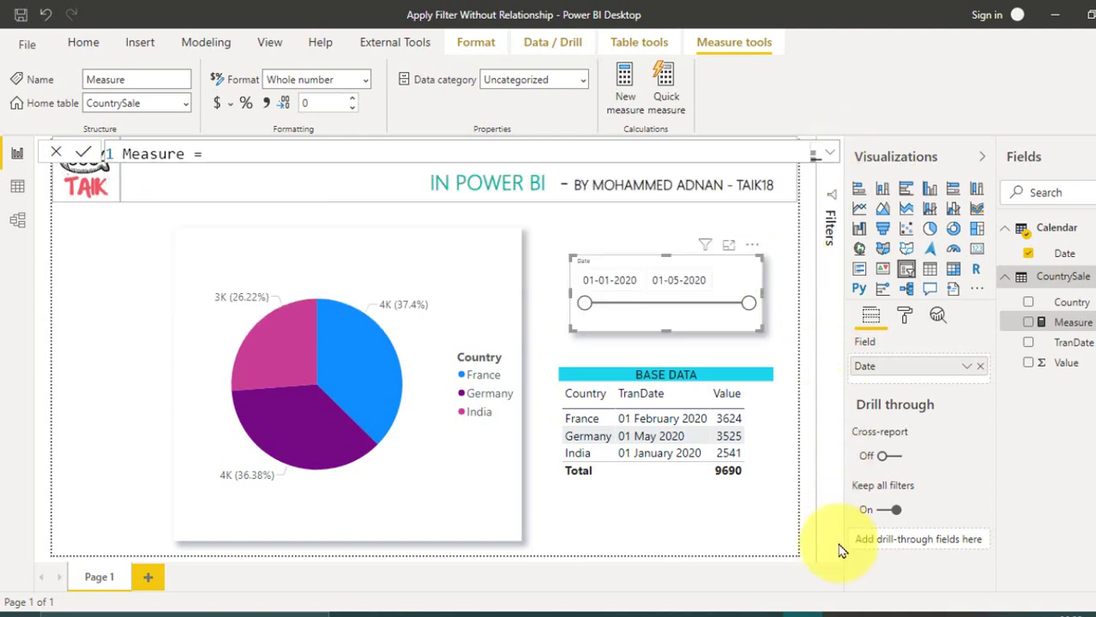